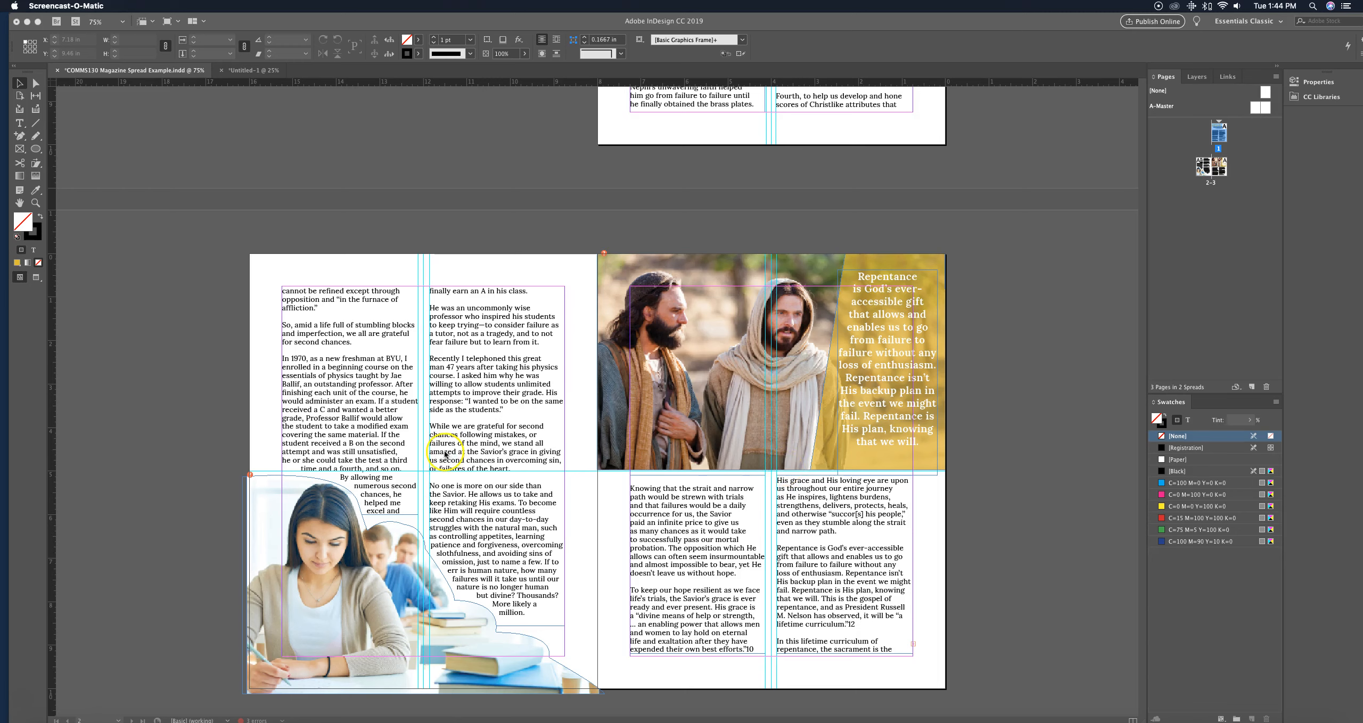
{"action": "scroll", "coordinate": [790, 453], "scroll_direction": "up", "scroll_amount": 10}
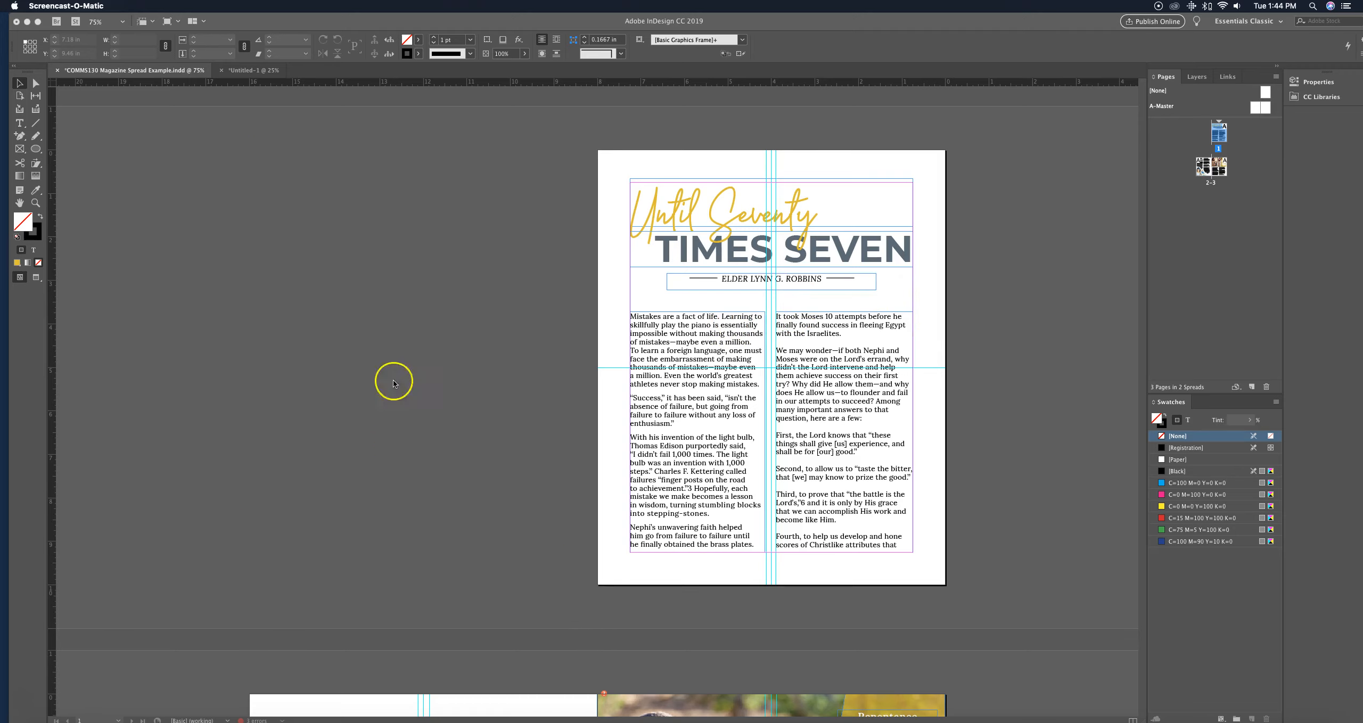
{"action": "scroll", "coordinate": [586, 319], "scroll_direction": "down", "scroll_amount": 10}
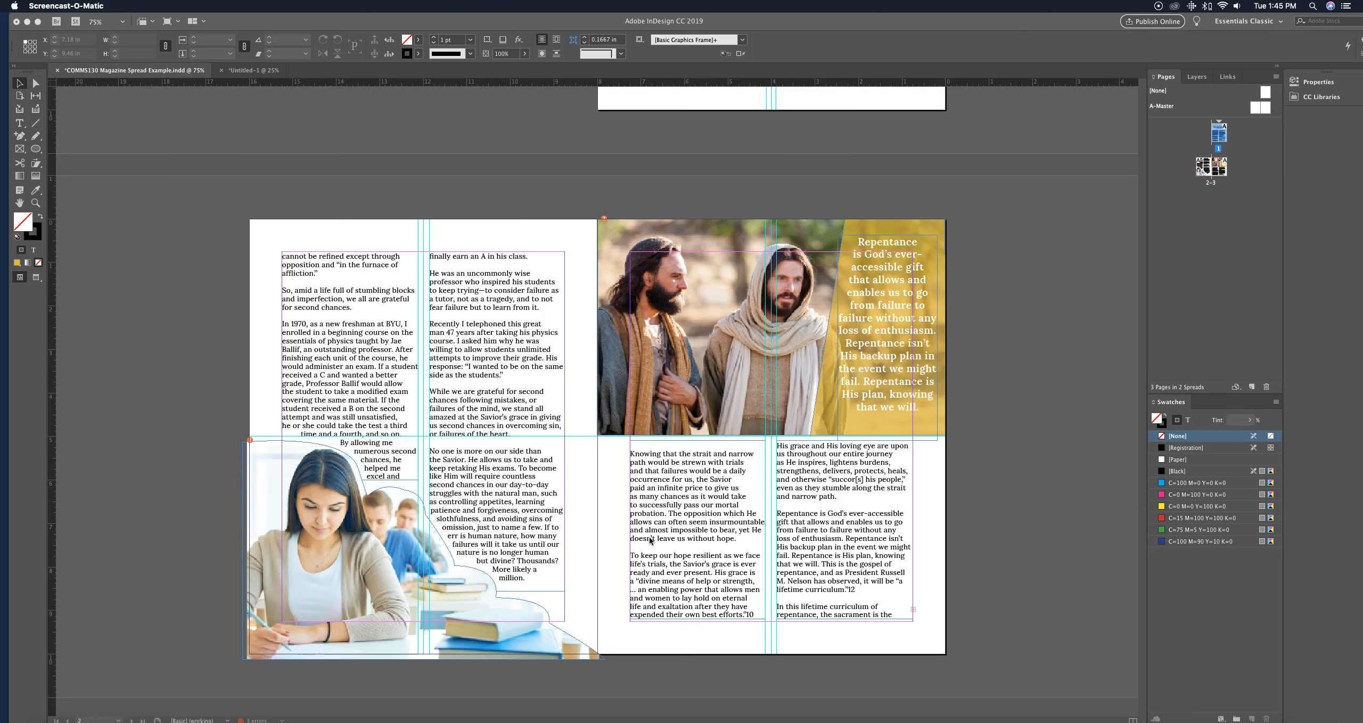
{"action": "scroll", "coordinate": [650, 541], "scroll_direction": "up", "scroll_amount": 10}
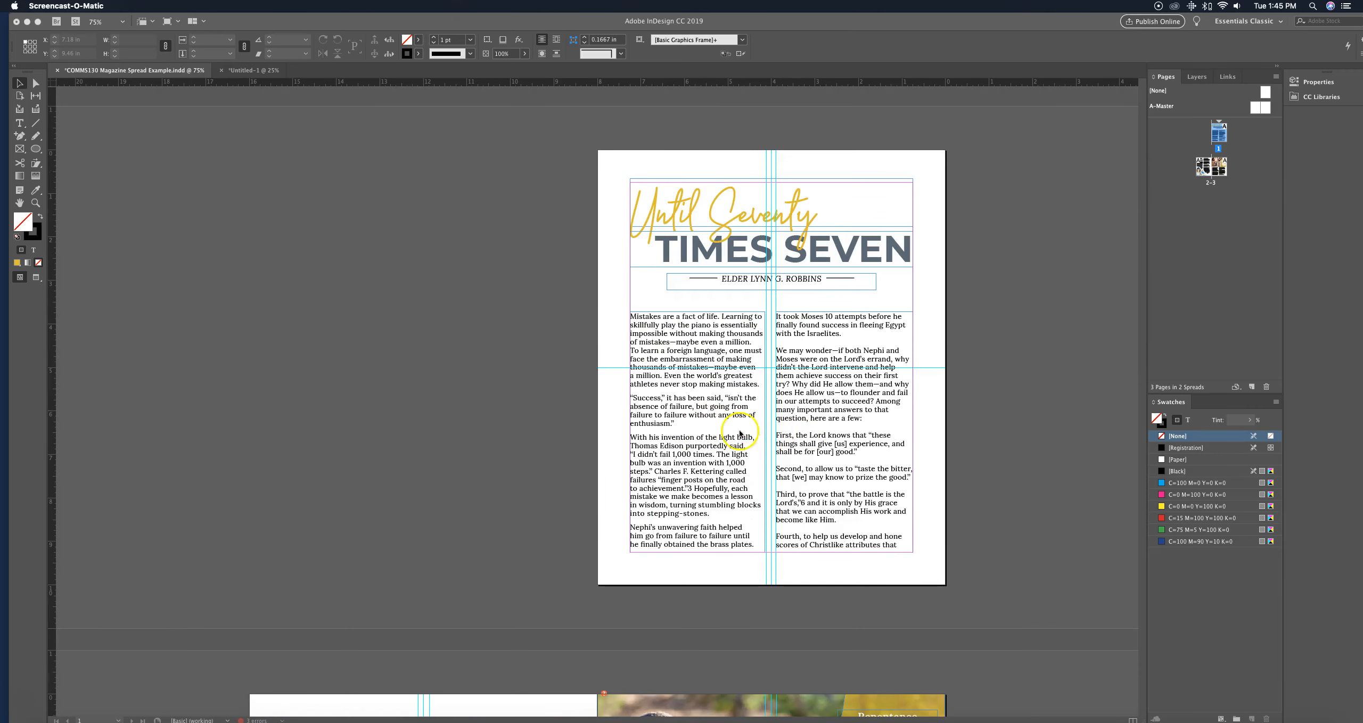
{"action": "scroll", "coordinate": [569, 553], "scroll_direction": "down", "scroll_amount": 6}
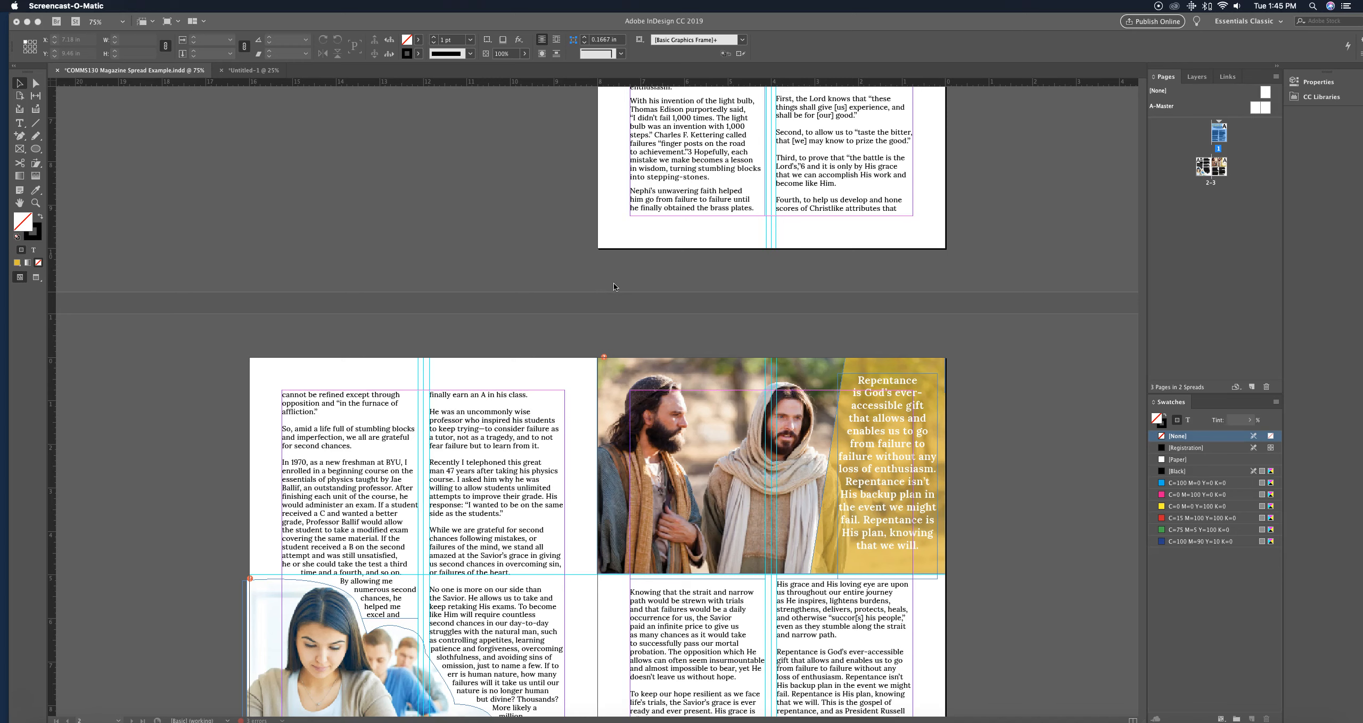
{"action": "left_click", "coordinate": [454, 259]}
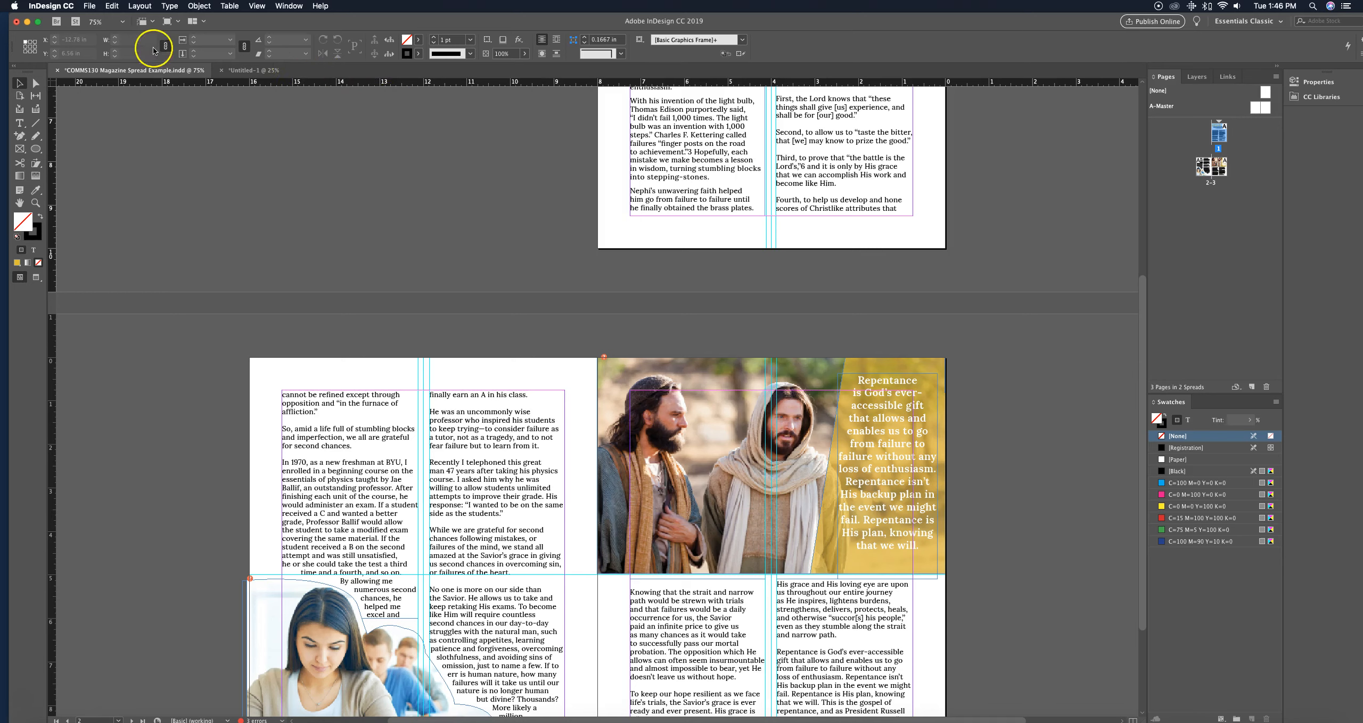
- Start exporting the magazine document and name the output file FINAL COMMS130 Magazine Spread Example
{"action": "left_click", "coordinate": [89, 6]}
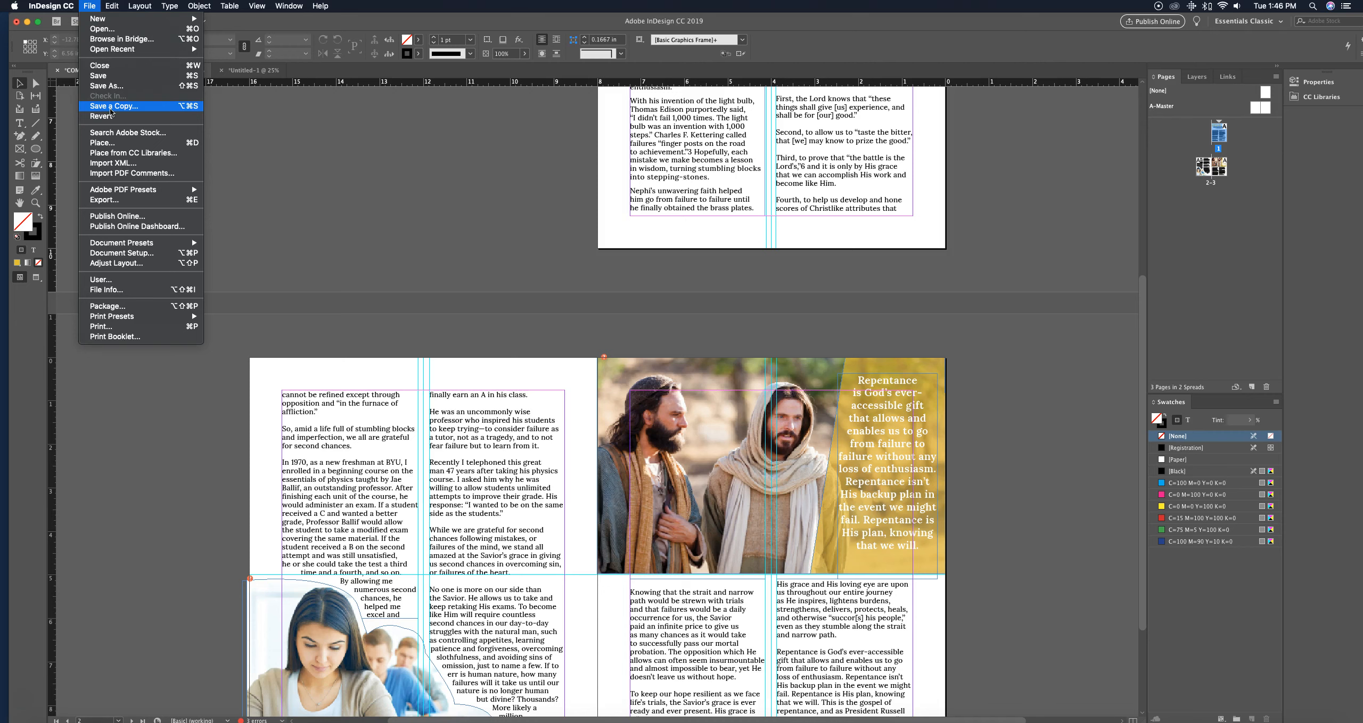
{"action": "left_click", "coordinate": [88, 6]}
{"action": "left_click", "coordinate": [90, 6]}
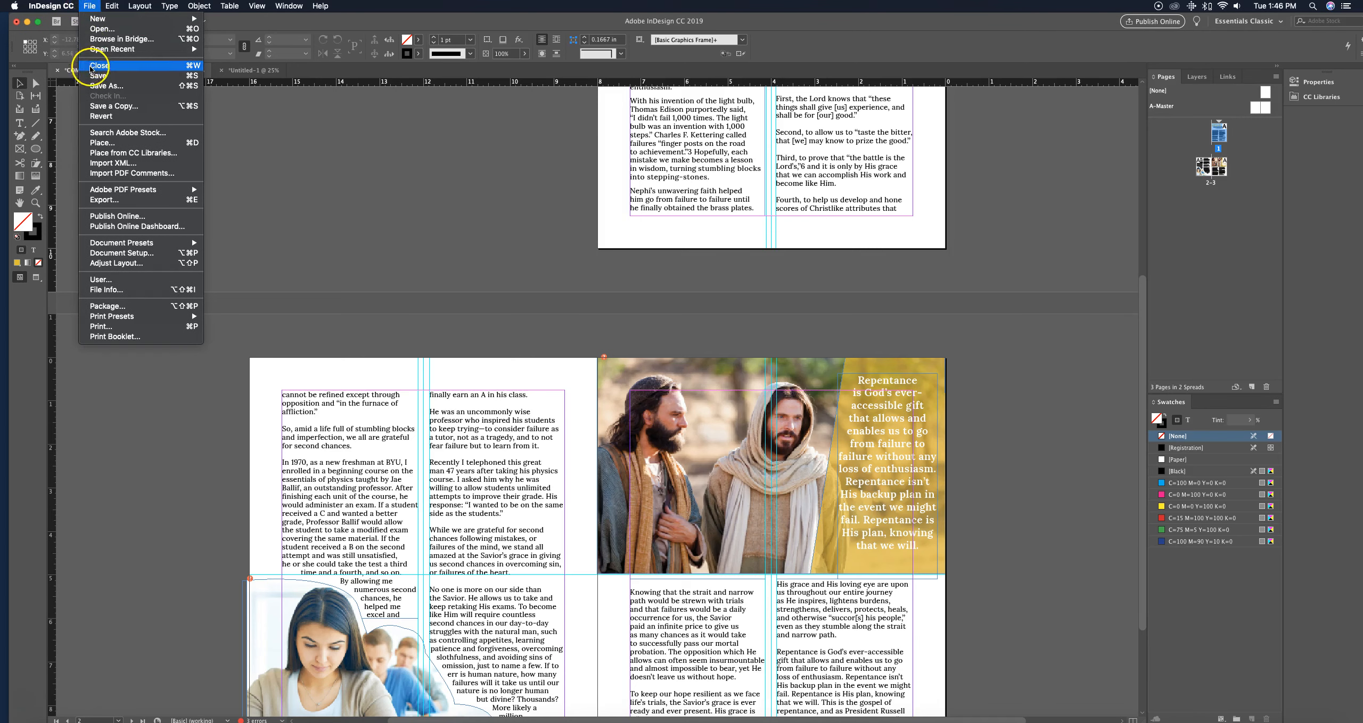
{"action": "left_click", "coordinate": [99, 200]}
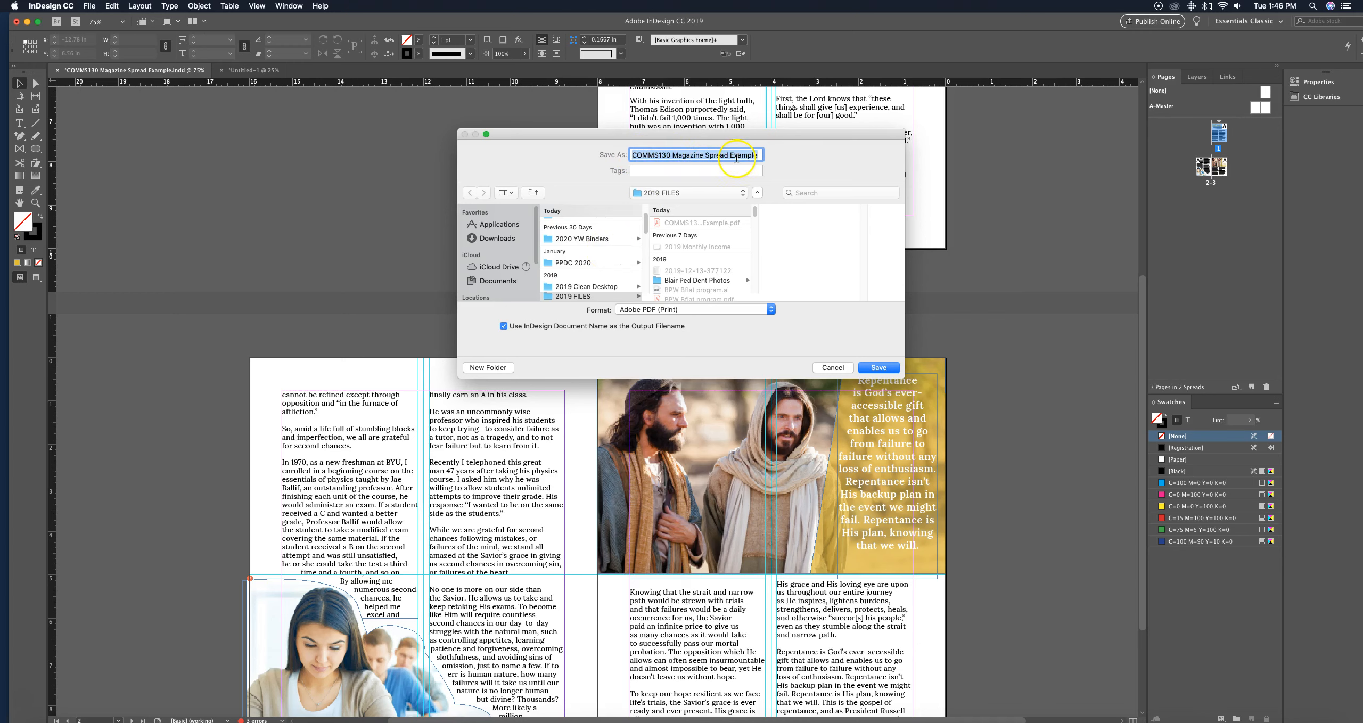
{"action": "left_click", "coordinate": [670, 155]}
{"action": "key", "text": "Up"}
{"action": "type", "text": "FINAL"}
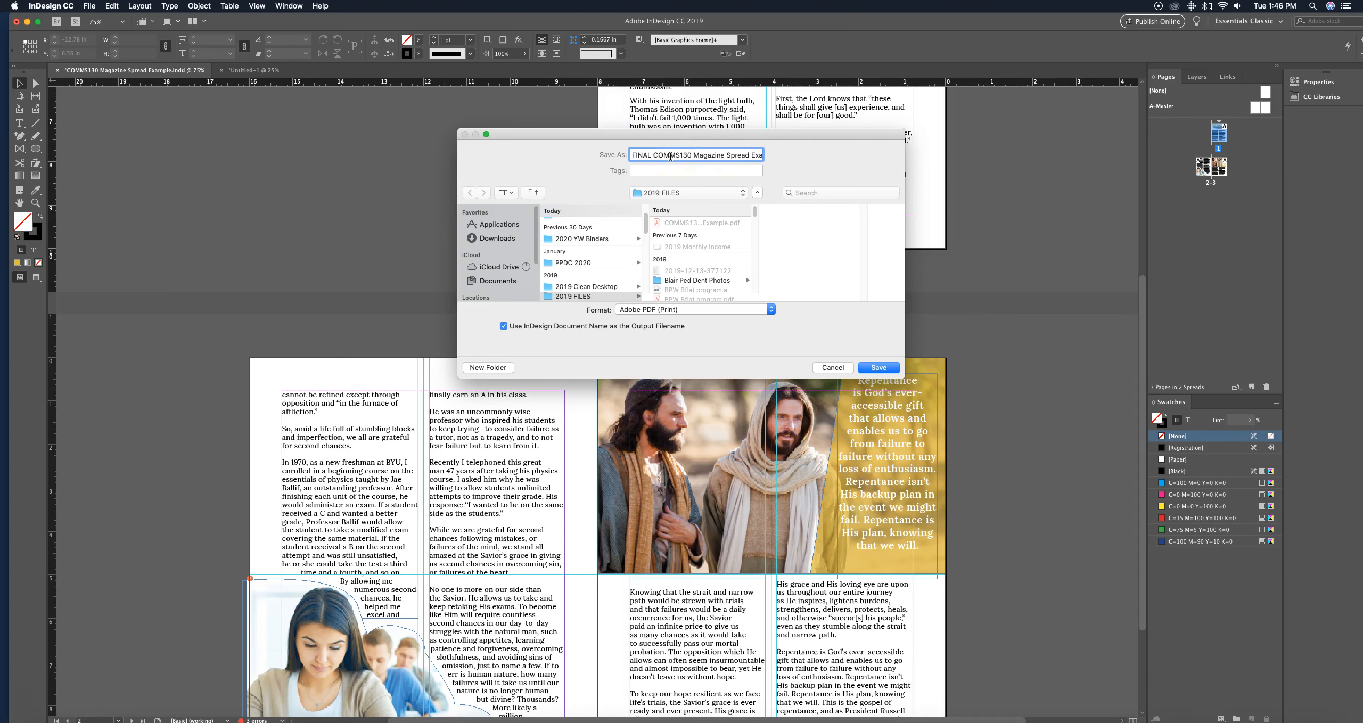
{"action": "left_click", "coordinate": [727, 155]}
- Keep 2019 FILES as the export destination and choose Adobe PDF (Print) as the format
{"action": "left_click", "coordinate": [743, 196]}
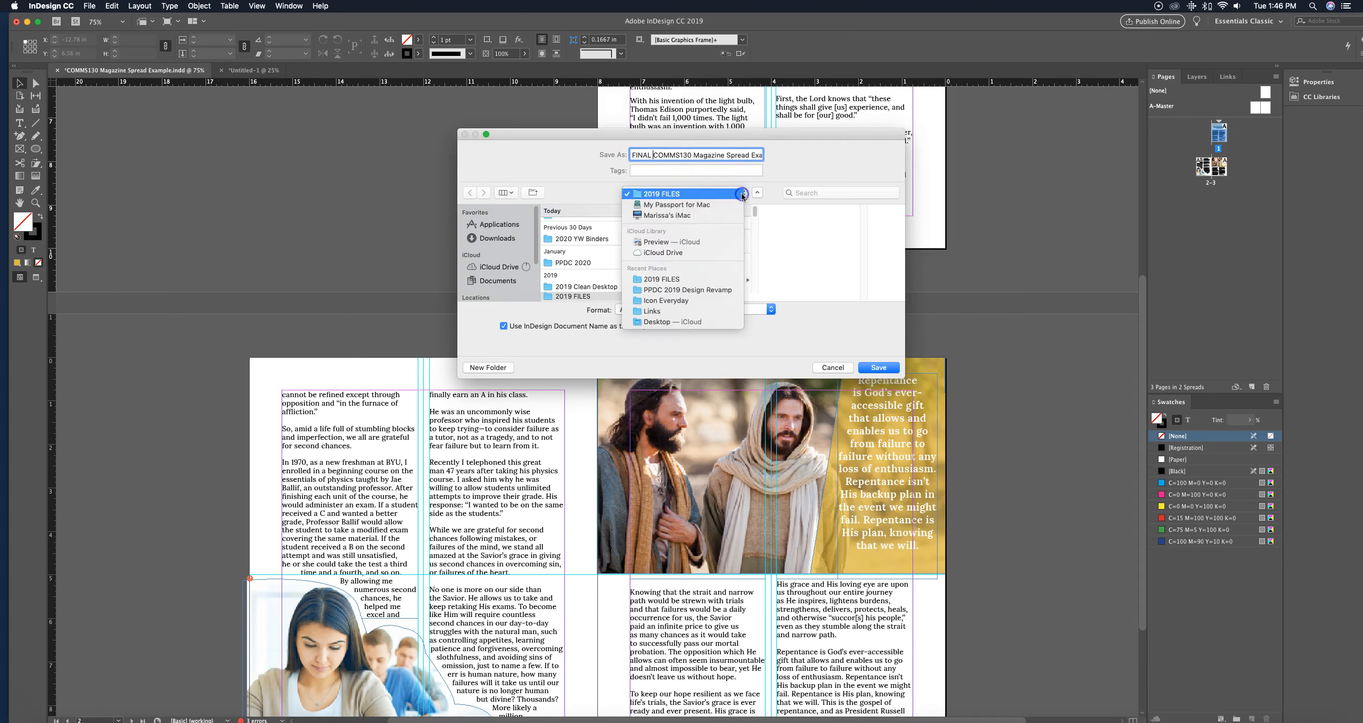
{"action": "left_click", "coordinate": [777, 264]}
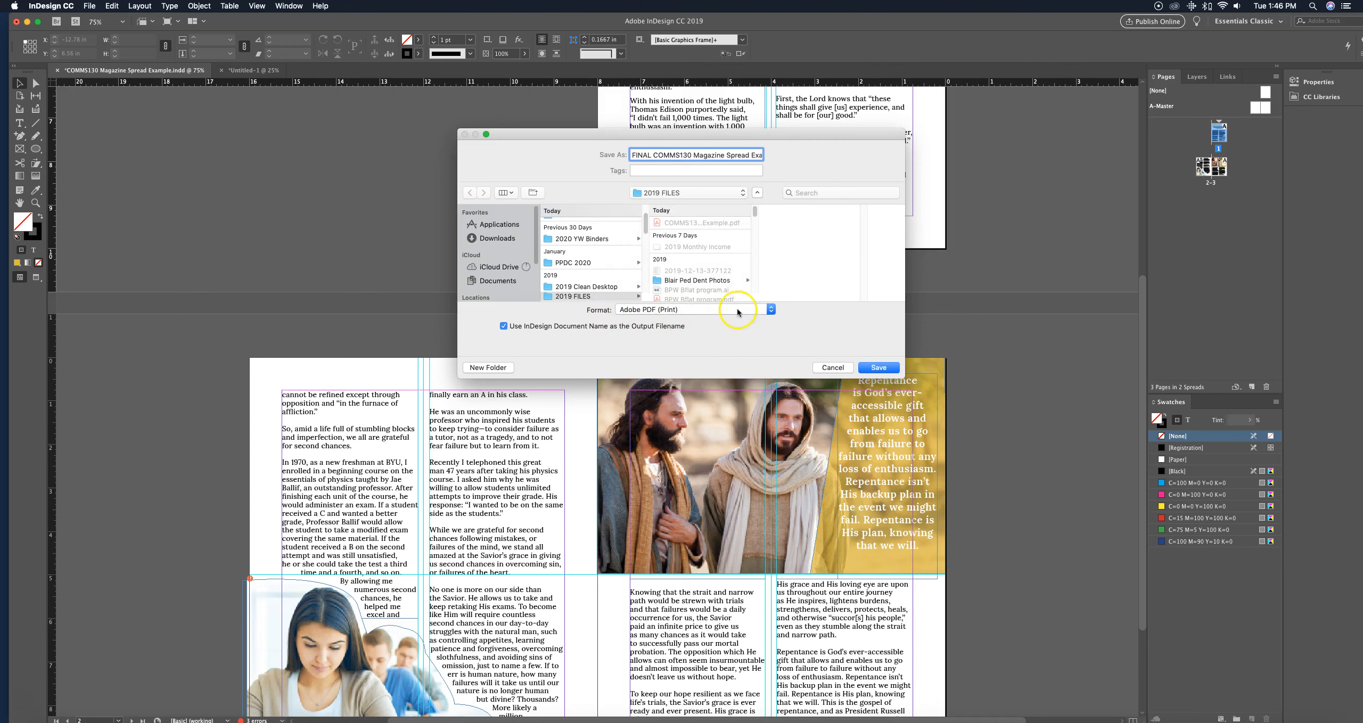
{"action": "left_click", "coordinate": [772, 314]}
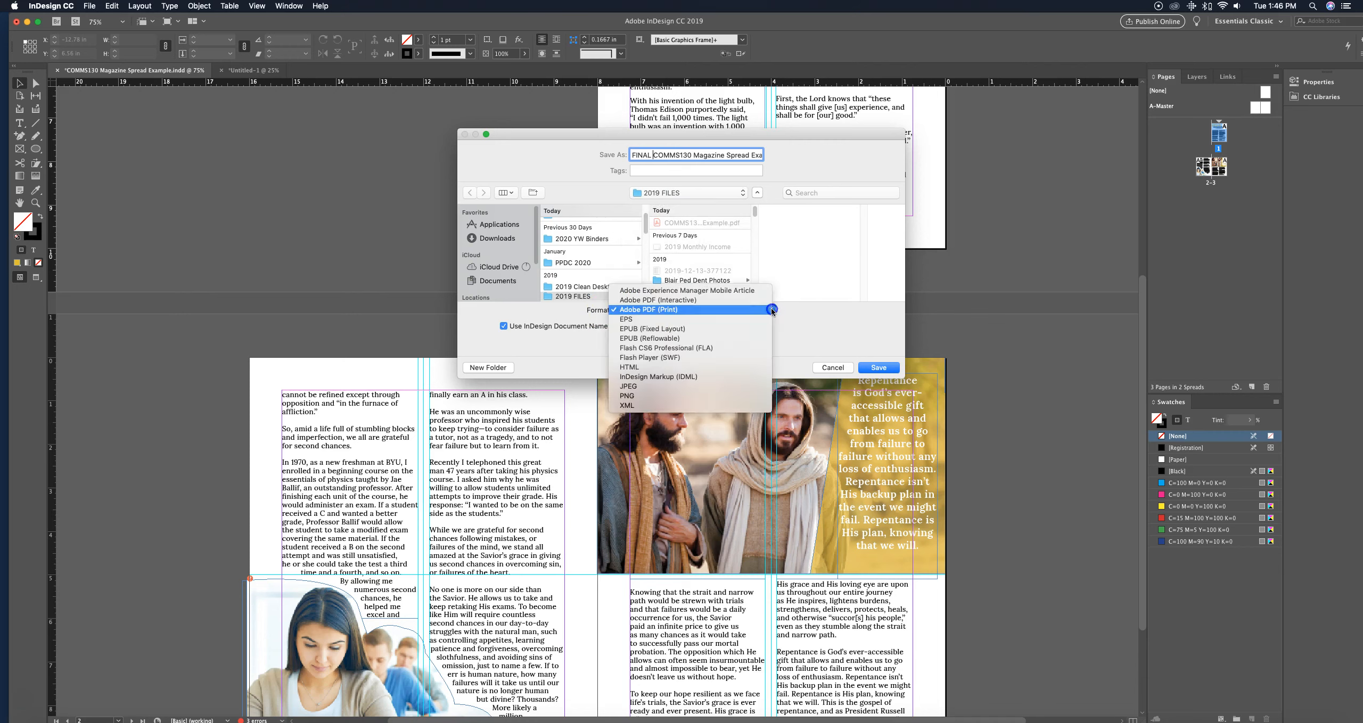
{"action": "left_click", "coordinate": [674, 311]}
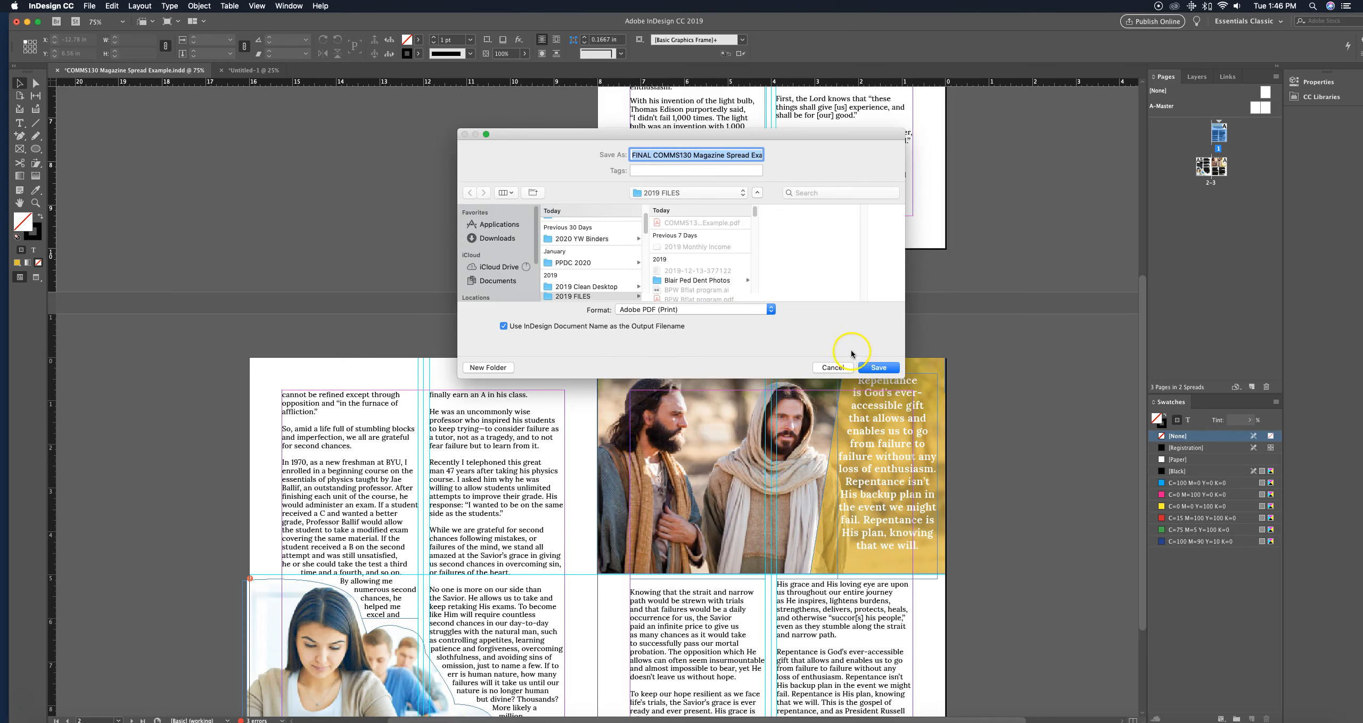
- Proceed to the PDF export options and set the pages to export as spreads
{"action": "left_click", "coordinate": [877, 367]}
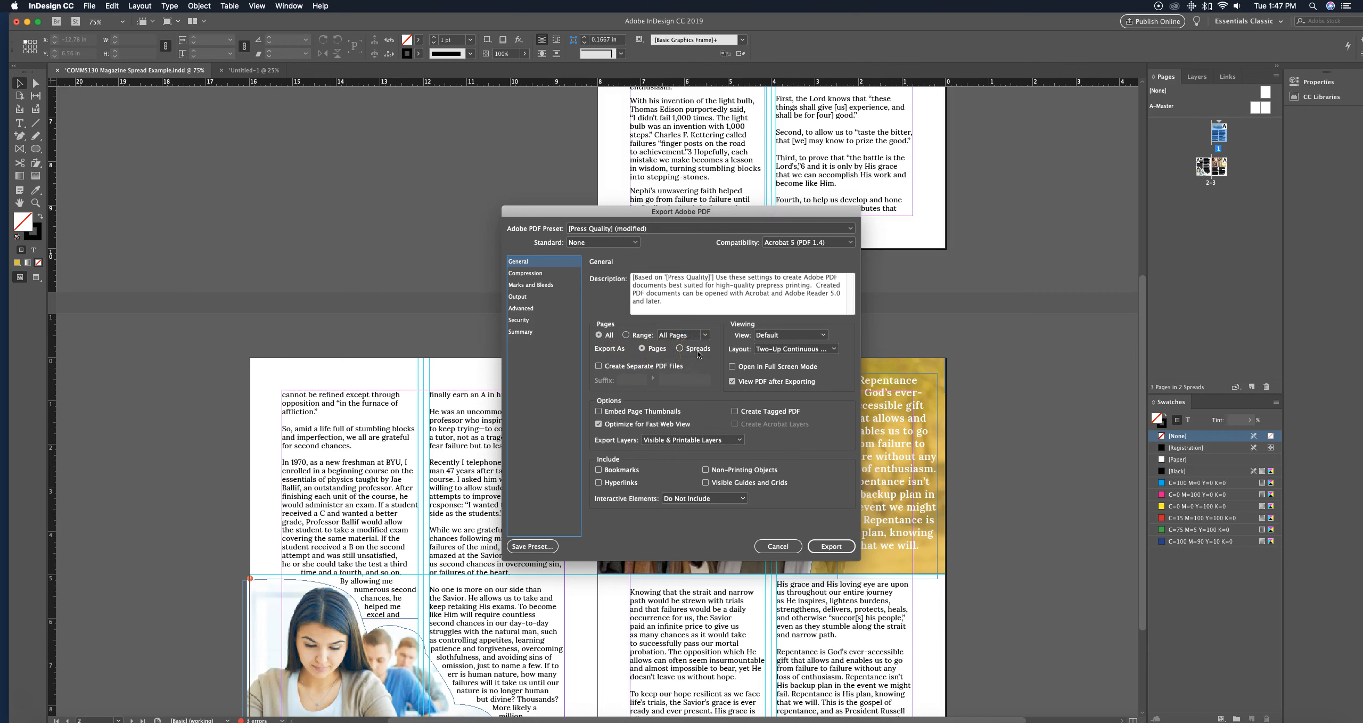
{"action": "left_click", "coordinate": [680, 349]}
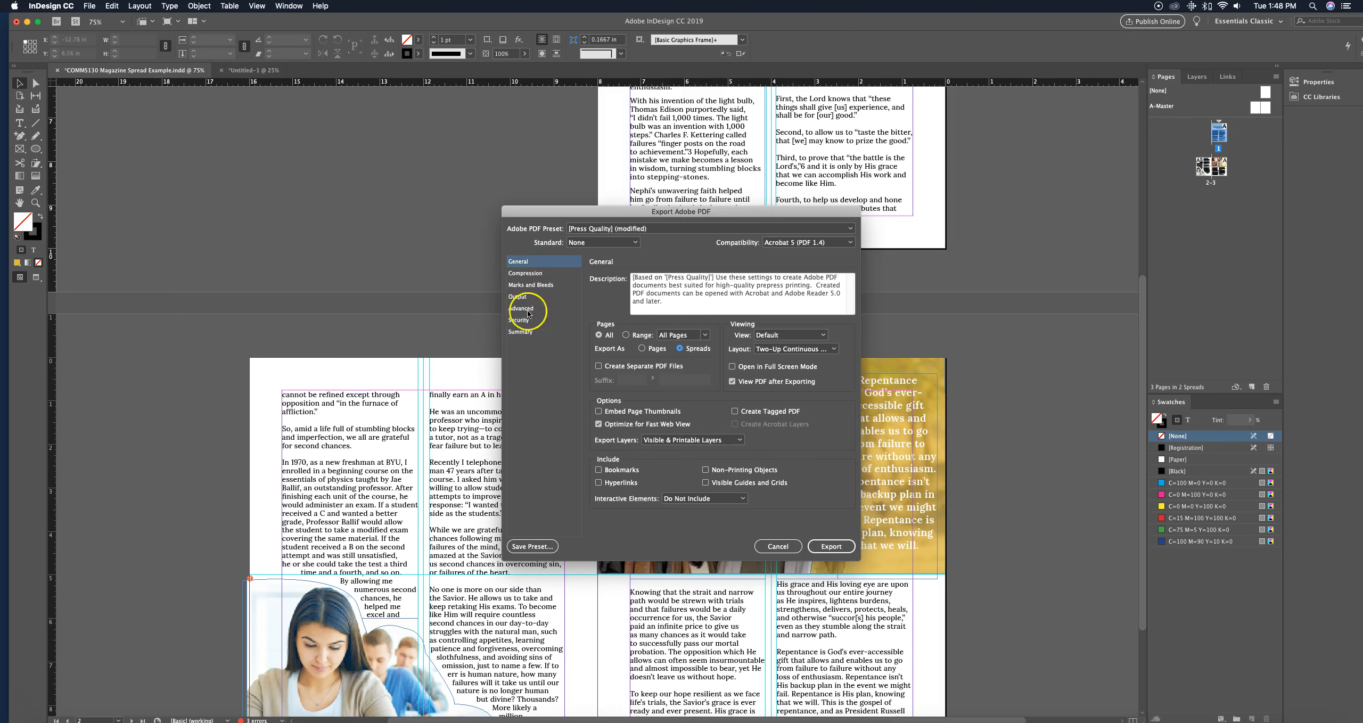
{"action": "left_click", "coordinate": [540, 285]}
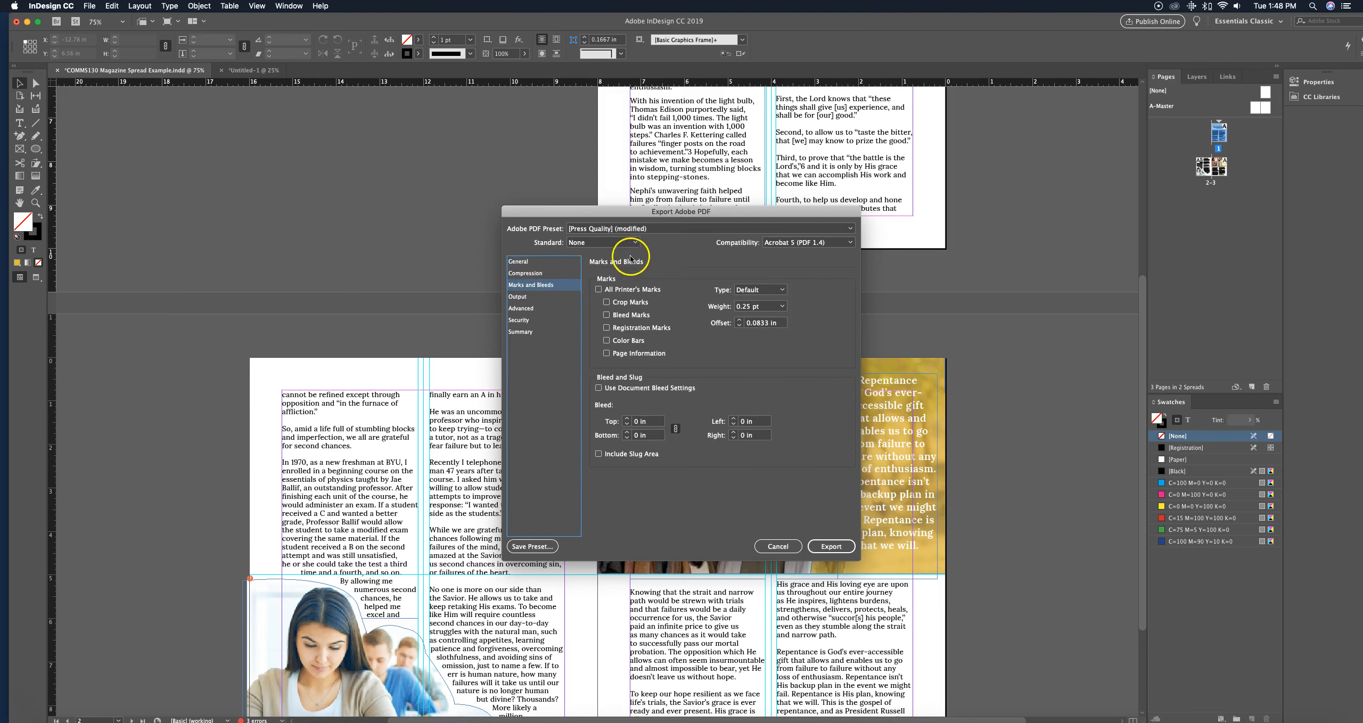
{"action": "left_click", "coordinate": [598, 289]}
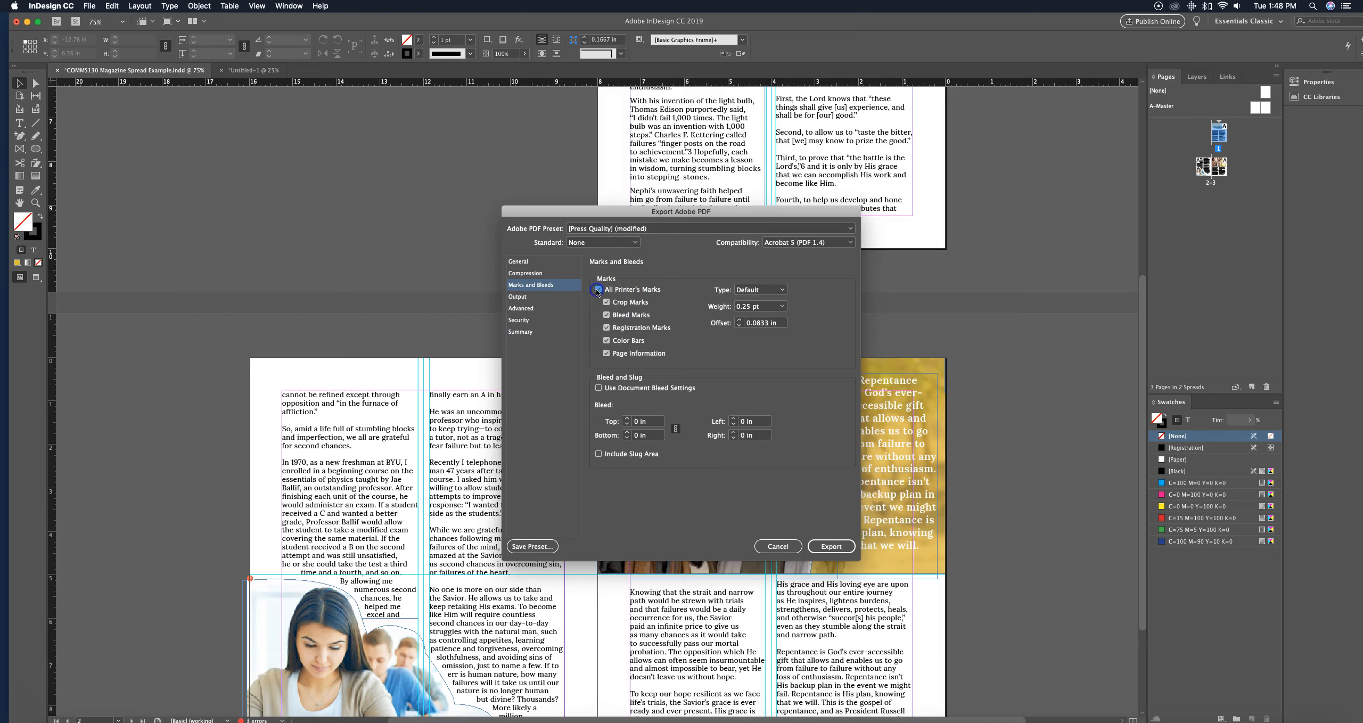
{"action": "left_click", "coordinate": [599, 290]}
- Review the compression, output, advanced, security, summary, general, and marks and bleeds settings of the PDF export
{"action": "left_click", "coordinate": [519, 274]}
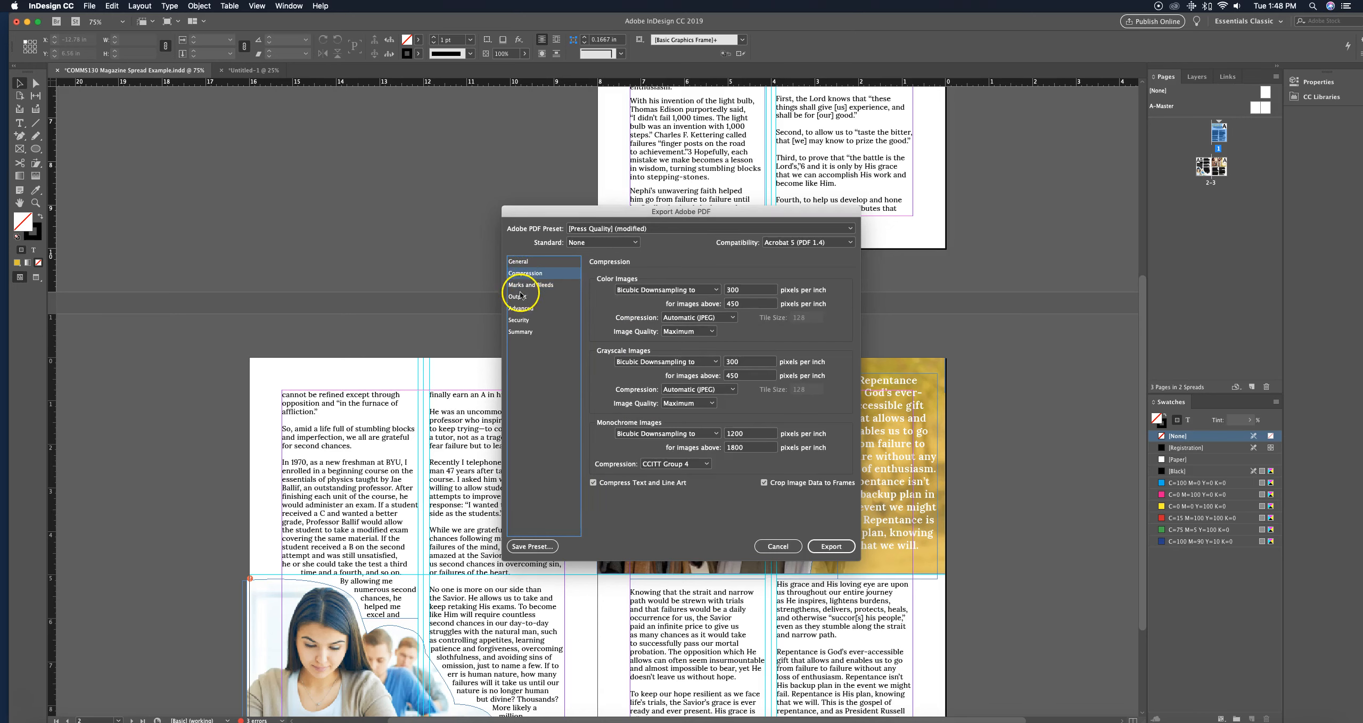
{"action": "left_click", "coordinate": [517, 297]}
{"action": "left_click", "coordinate": [521, 308]}
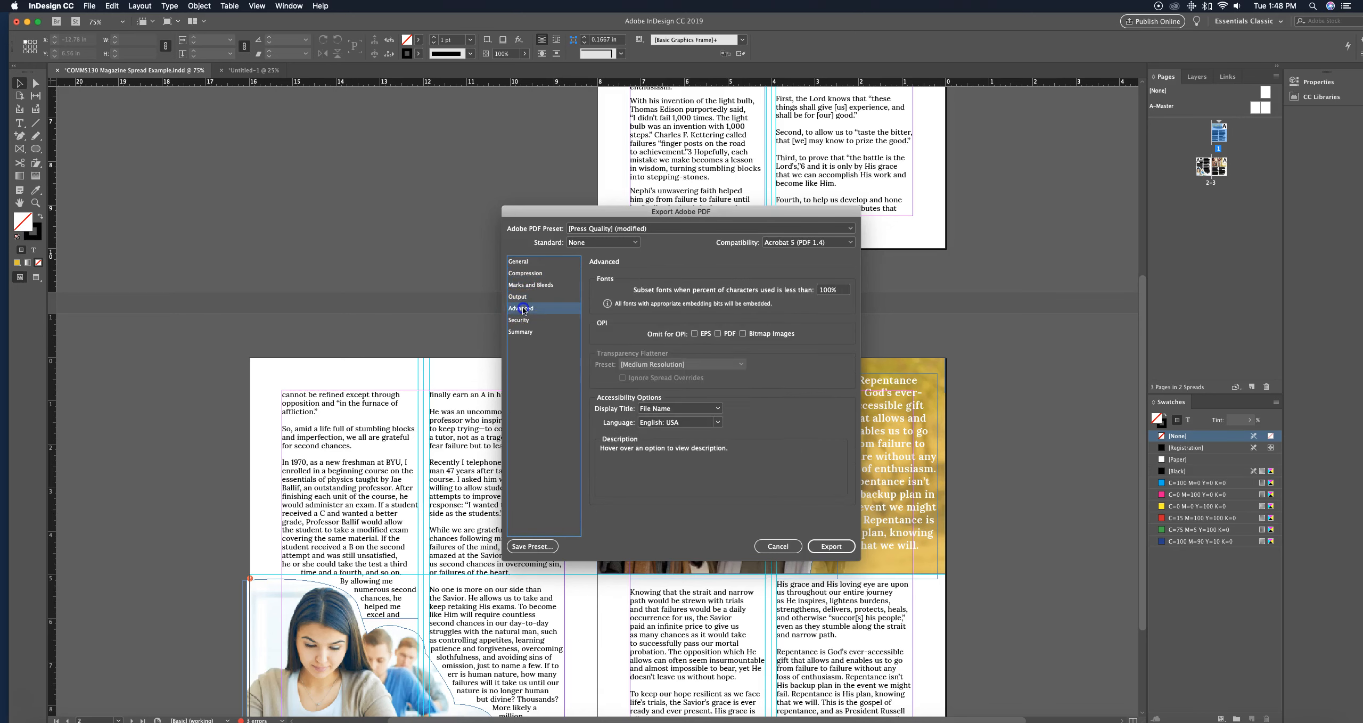
{"action": "left_click", "coordinate": [526, 321]}
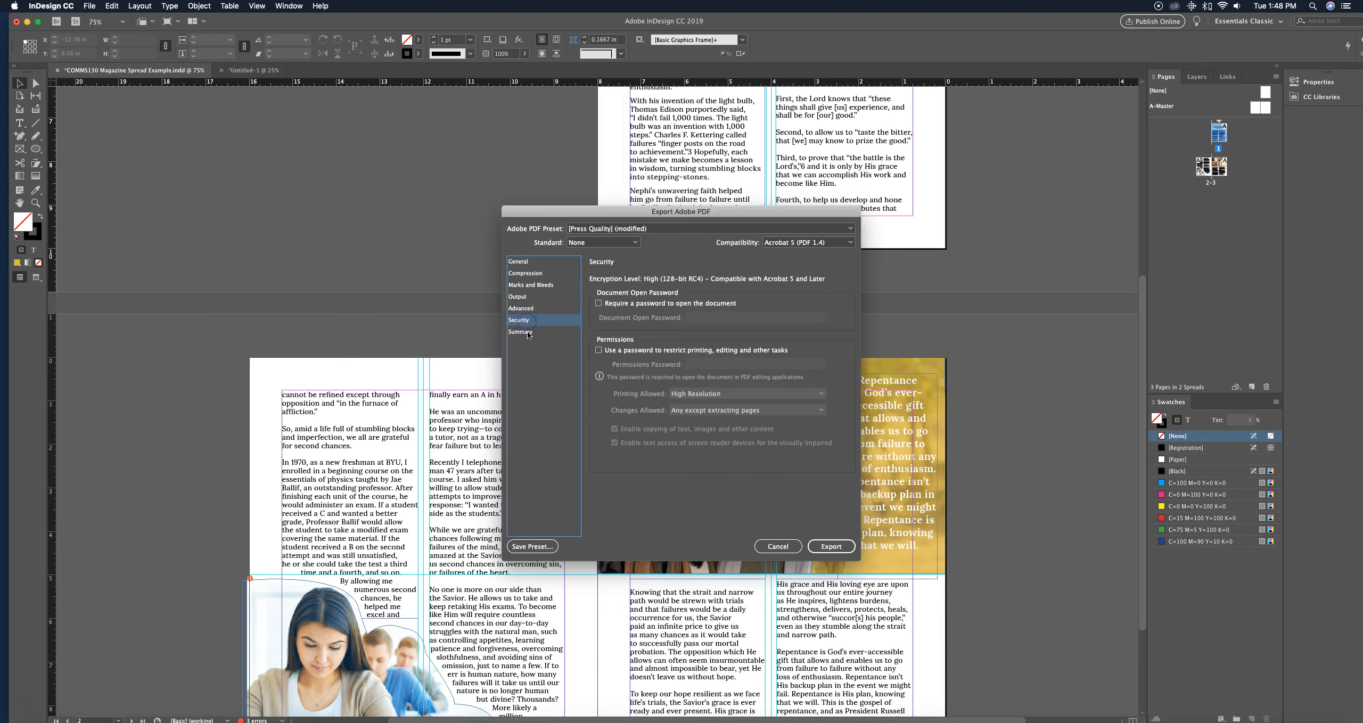
{"action": "left_click", "coordinate": [524, 331]}
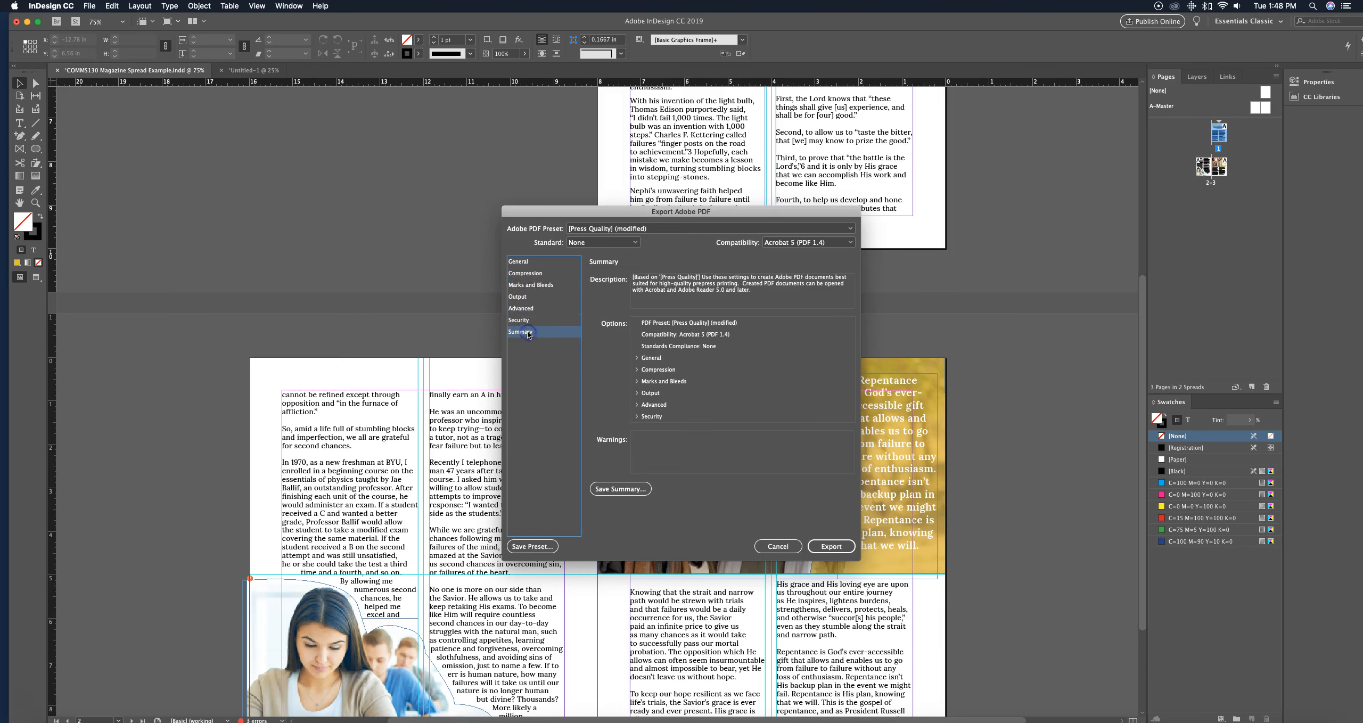
{"action": "left_click", "coordinate": [519, 262]}
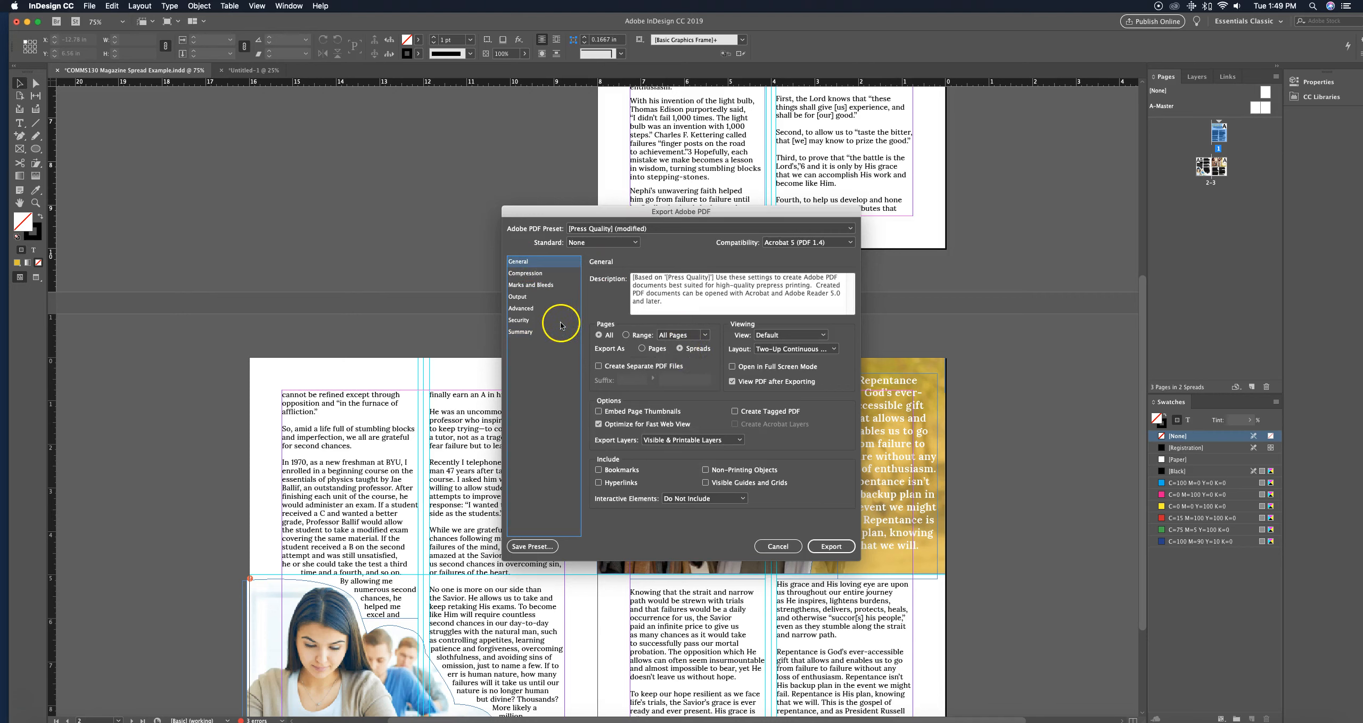
{"action": "left_click", "coordinate": [537, 285]}
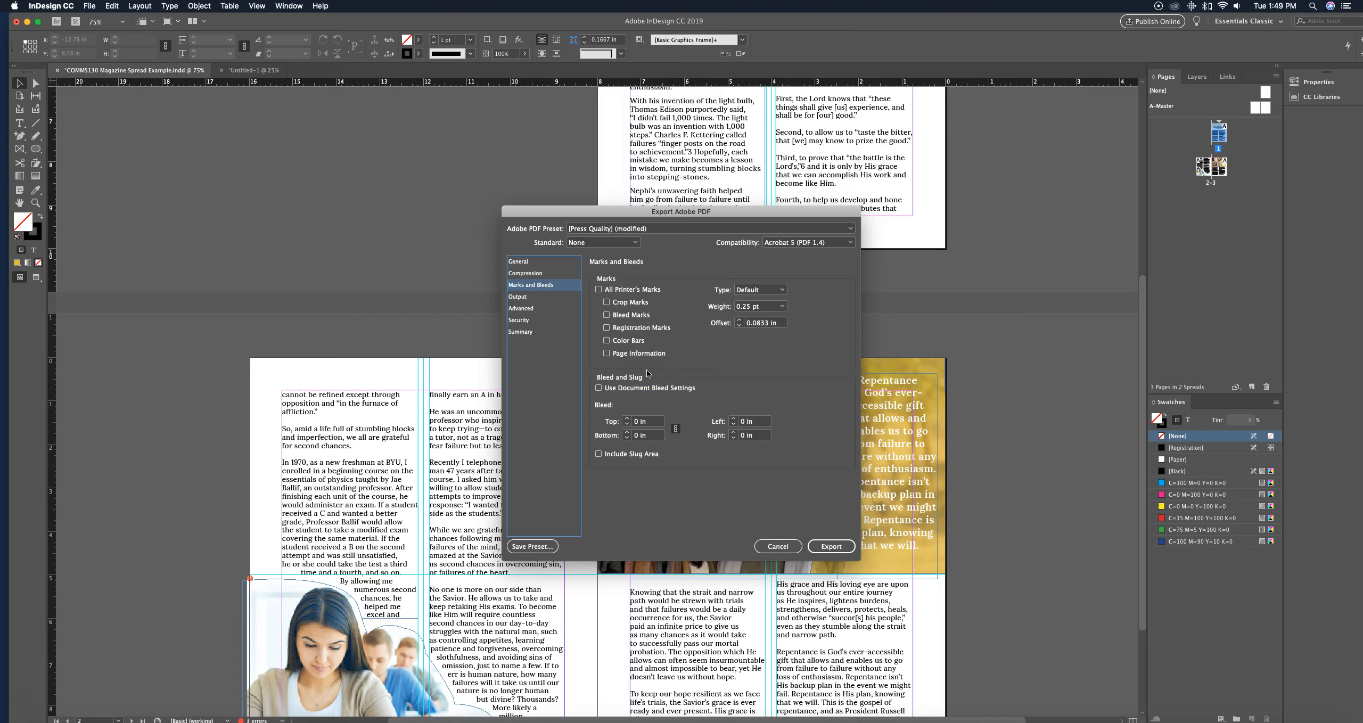
- Export the spreads to PDF, accepting the overset text warning
{"action": "left_click", "coordinate": [832, 546]}
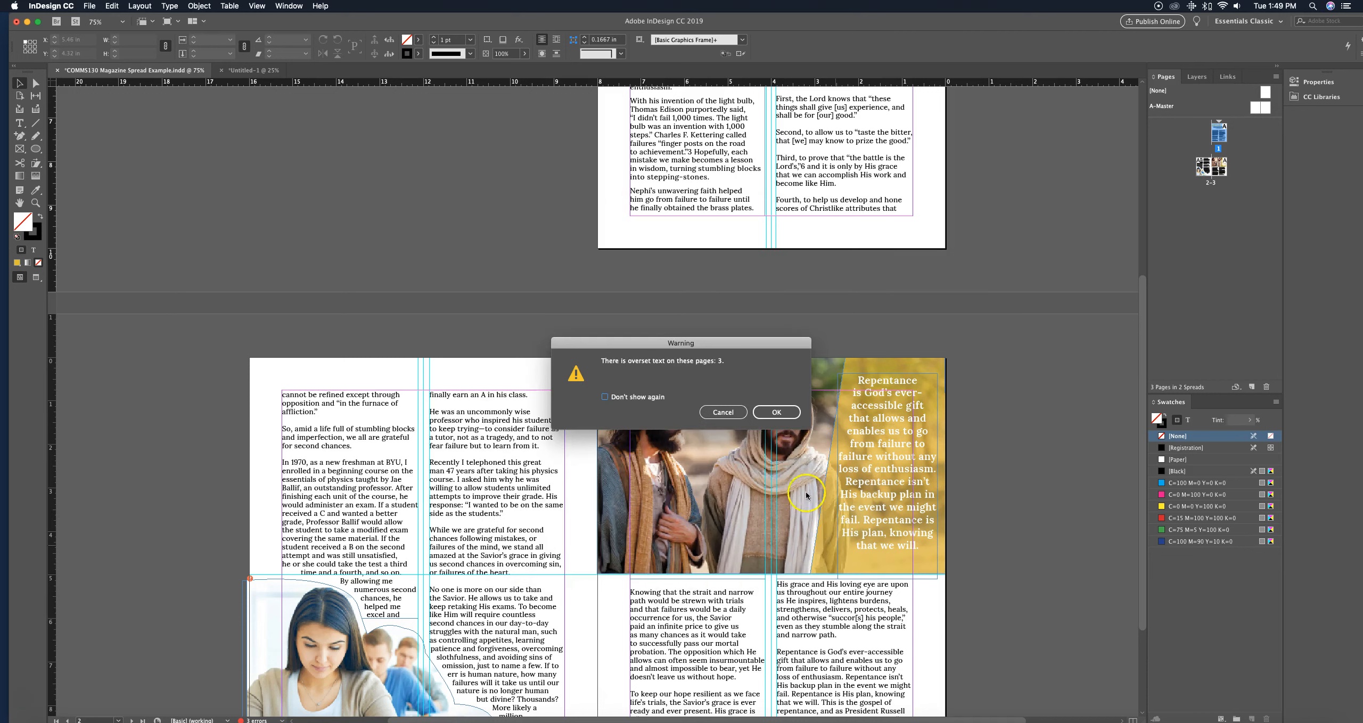
{"action": "left_click", "coordinate": [781, 413]}
{"action": "left_click", "coordinate": [792, 391]}
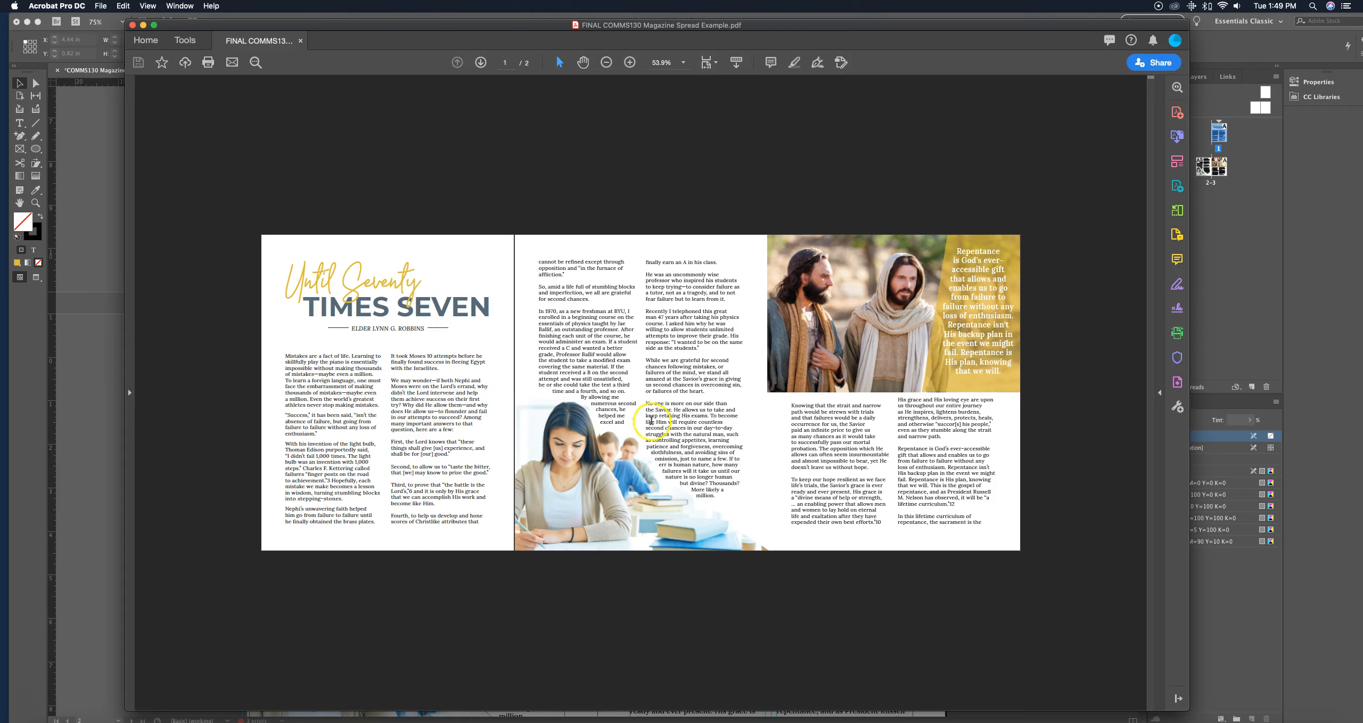
- Change the page display of the exported PDF in Acrobat to Single Page View
{"action": "left_click", "coordinate": [1007, 471]}
{"action": "left_click", "coordinate": [148, 6]}
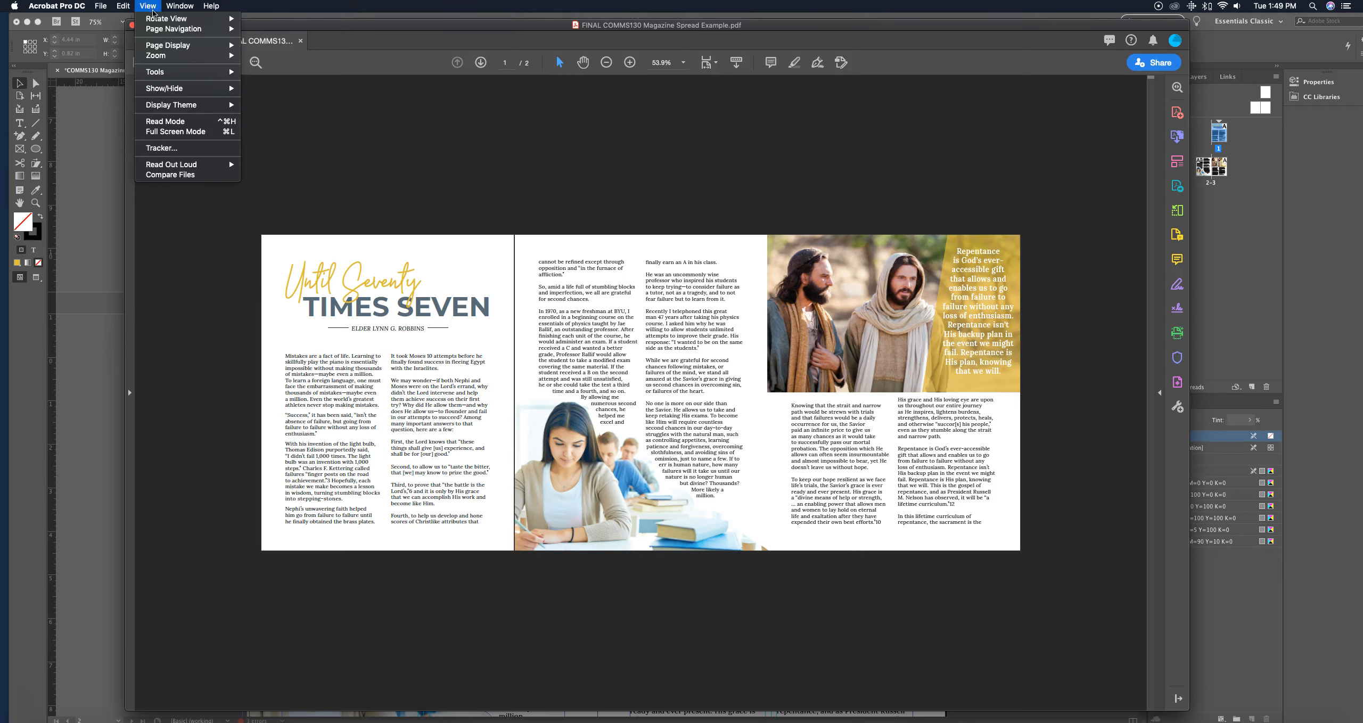
{"action": "mouse_move", "coordinate": [155, 45]}
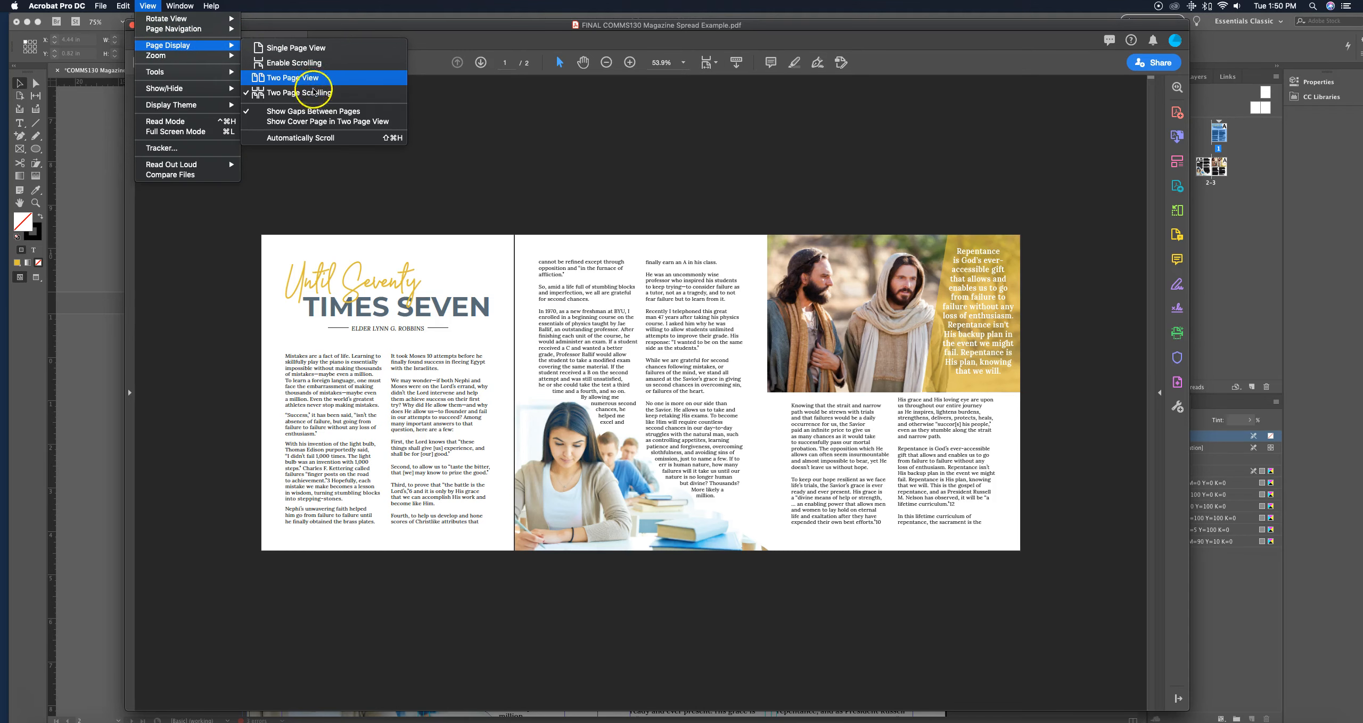
{"action": "left_click", "coordinate": [308, 49]}
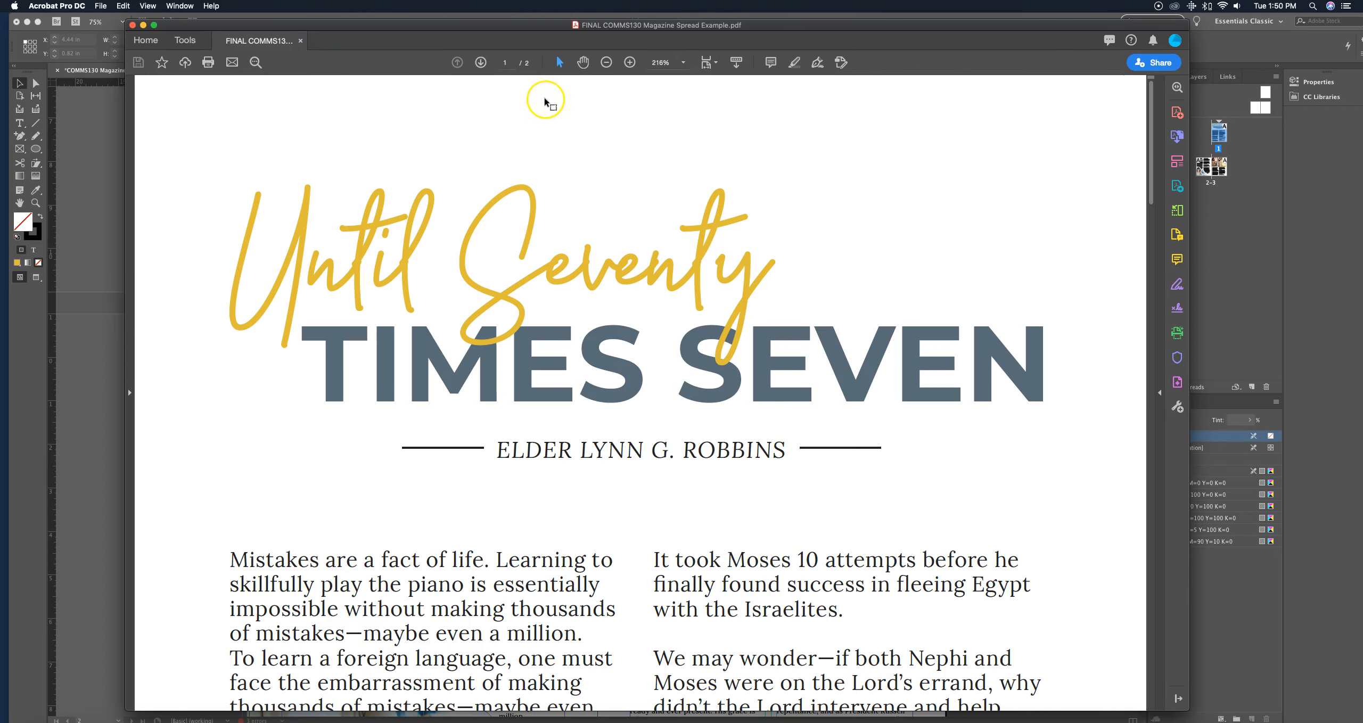
- Zoom the PDF out to 75% and check the title page and the two-page spread
{"action": "left_click", "coordinate": [608, 64]}
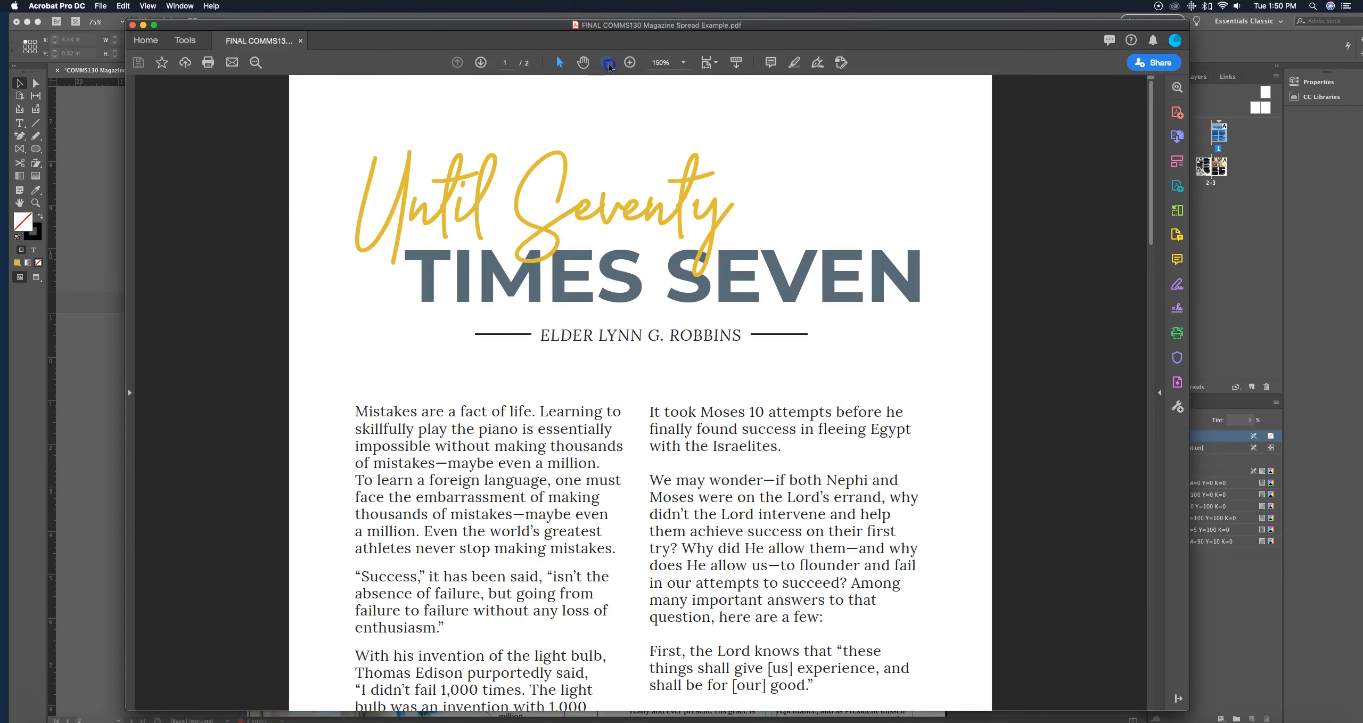
{"action": "left_click", "coordinate": [607, 62]}
{"action": "left_click", "coordinate": [607, 62]}
{"action": "left_click", "coordinate": [607, 63]}
{"action": "left_click", "coordinate": [607, 62]}
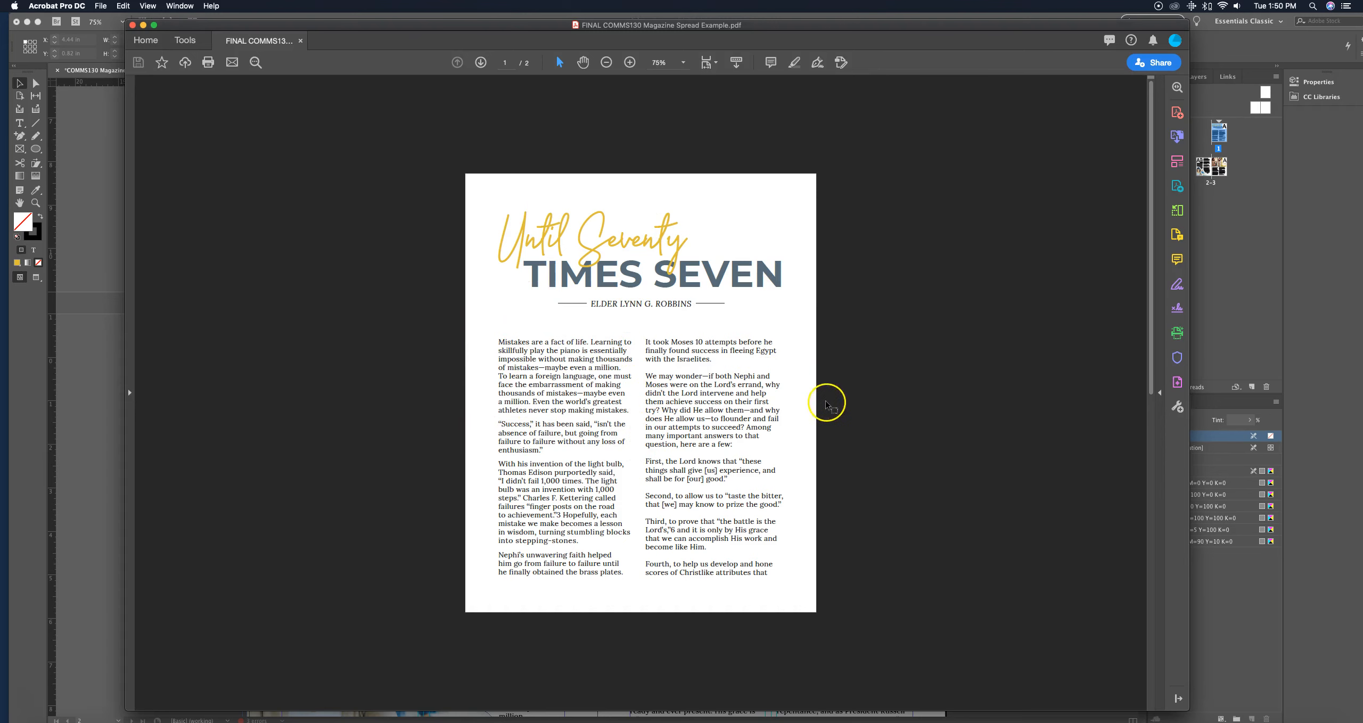
{"action": "scroll", "coordinate": [819, 396], "scroll_direction": "down", "scroll_amount": 3}
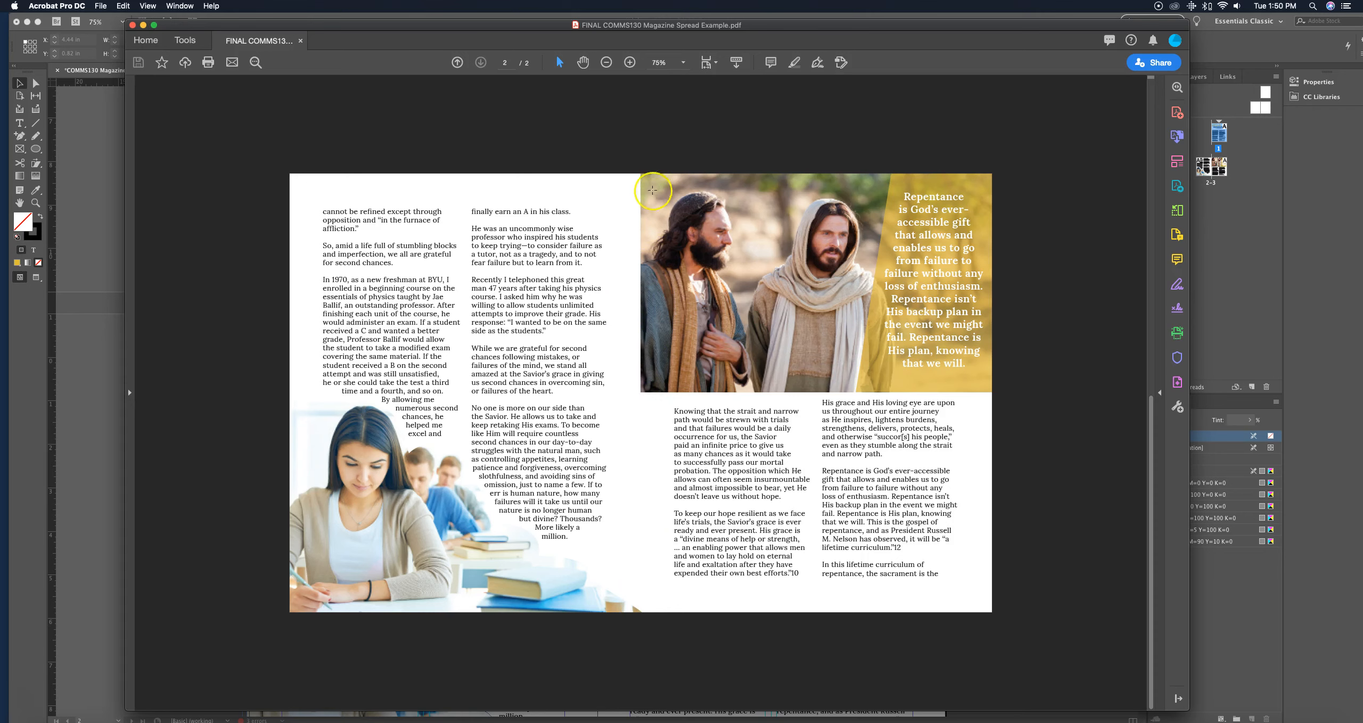
{"action": "left_click", "coordinate": [457, 63]}
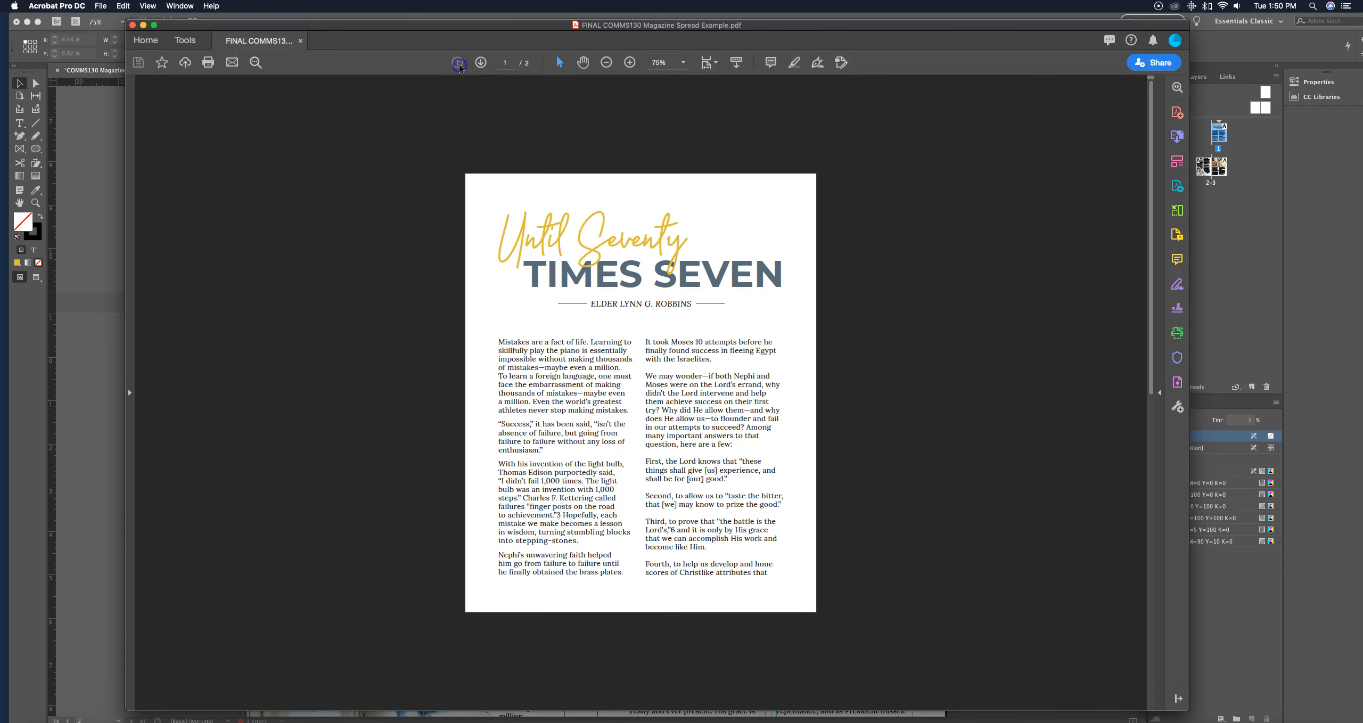
{"action": "scroll", "coordinate": [747, 535], "scroll_direction": "down", "scroll_amount": 2}
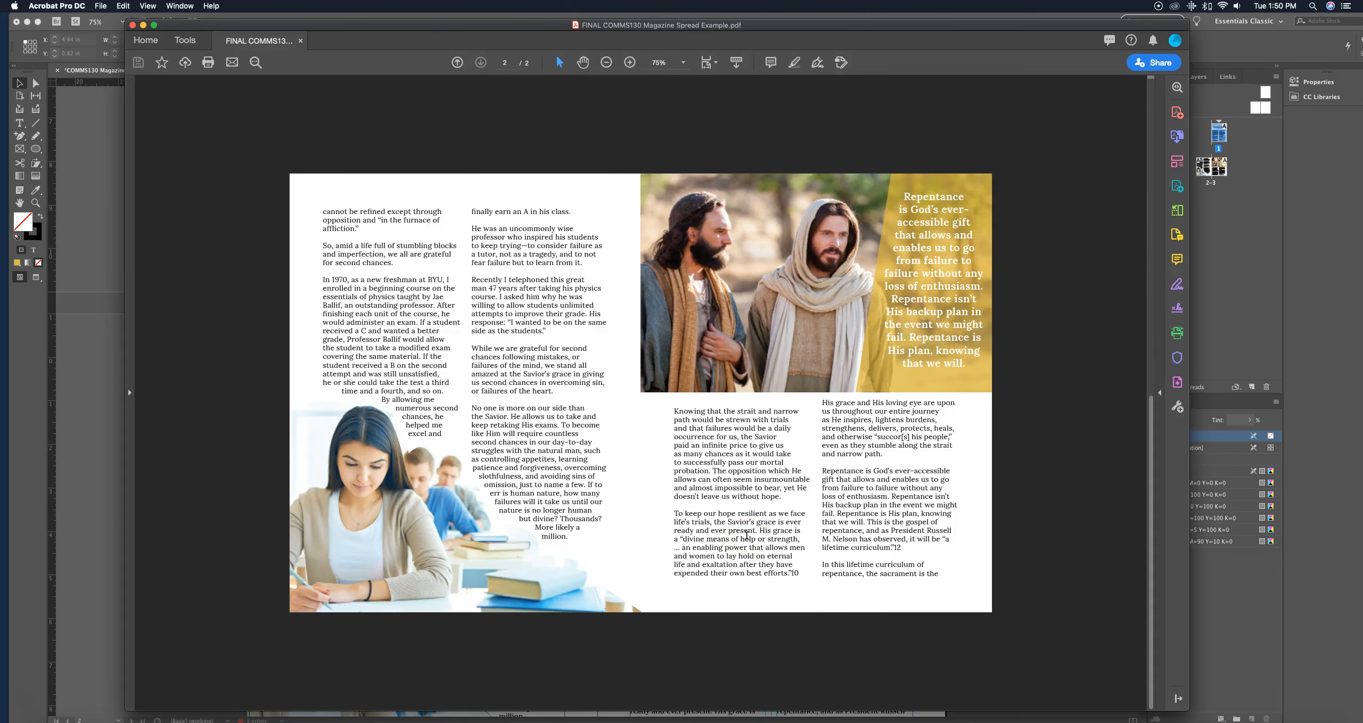